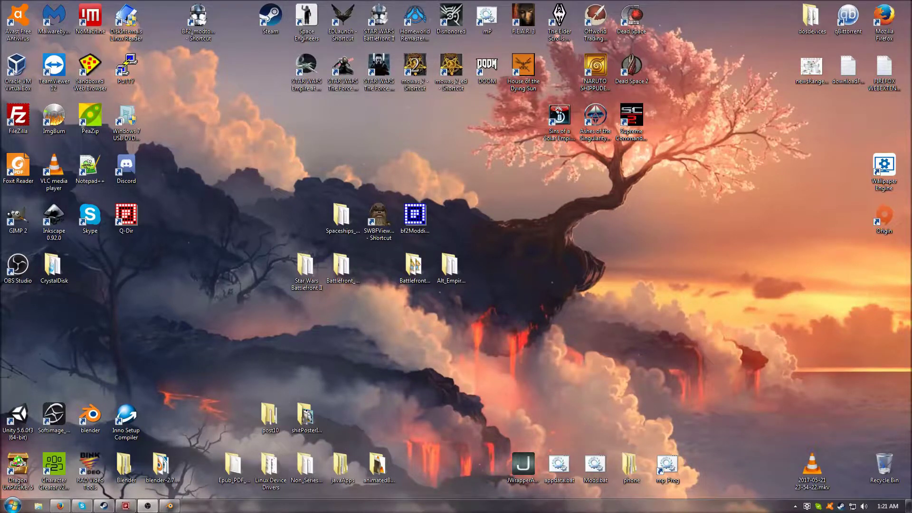
# Step: Switch to Blender and look over the space level, selecting the CIS mining cruiser beyond the grid
pyautogui.click(178, 504)
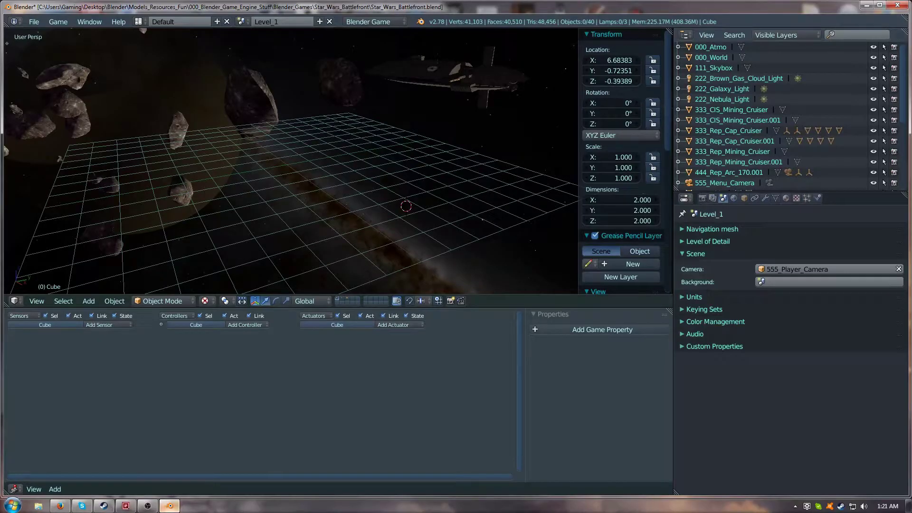
pyautogui.scroll(-3, 226, 192)
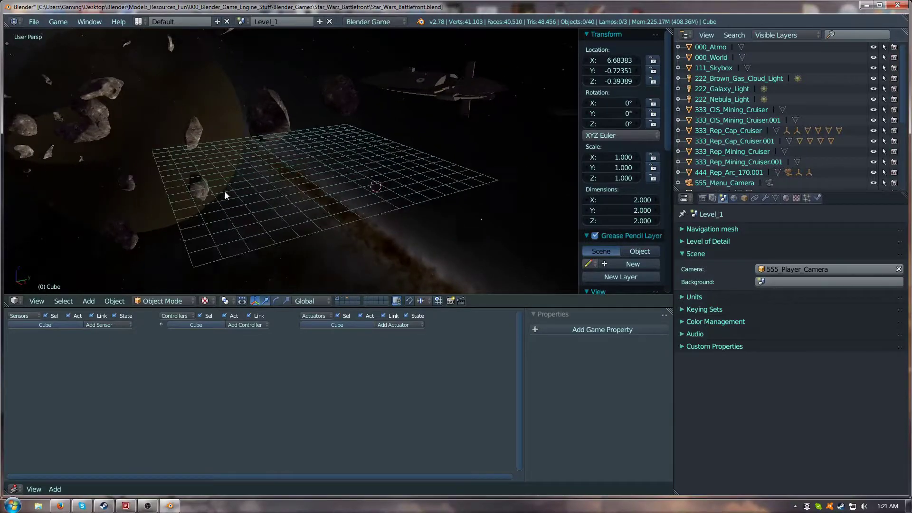
pyautogui.scroll(4, 225, 192)
pyautogui.moveTo(225, 192)
pyautogui.mouseDown(button='middle')
pyautogui.moveTo(187, 191)
pyautogui.moveTo(200, 203)
pyautogui.moveTo(217, 192)
pyautogui.moveTo(249, 201)
pyautogui.moveTo(242, 208)
pyautogui.moveTo(246, 185)
pyautogui.moveTo(230, 187)
pyautogui.mouseUp(button='middle')
pyautogui.scroll(-2, 188, 191)
pyautogui.scroll(2, 188, 192)
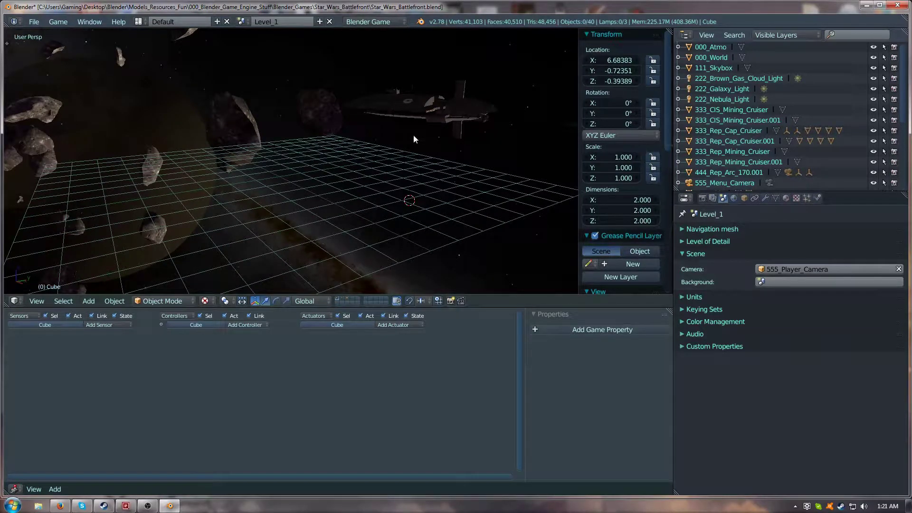
pyautogui.rightClick(407, 107)
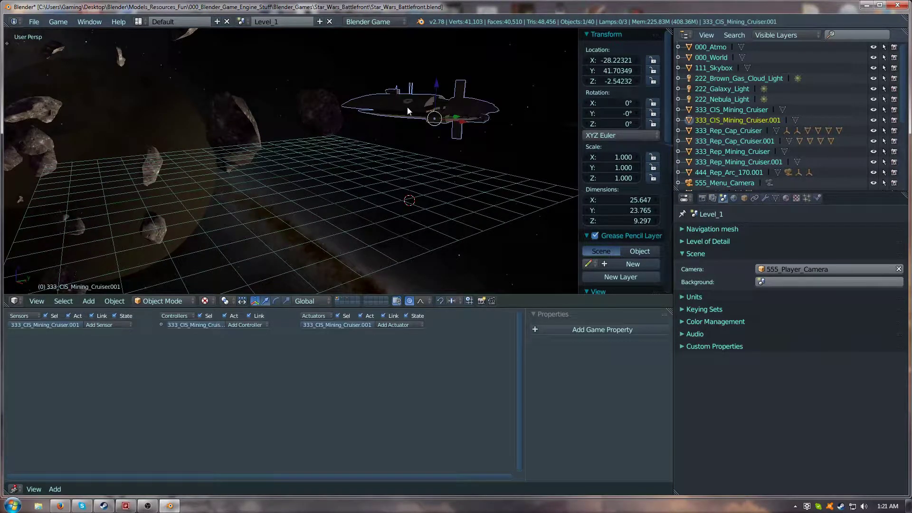
pyautogui.press('o')
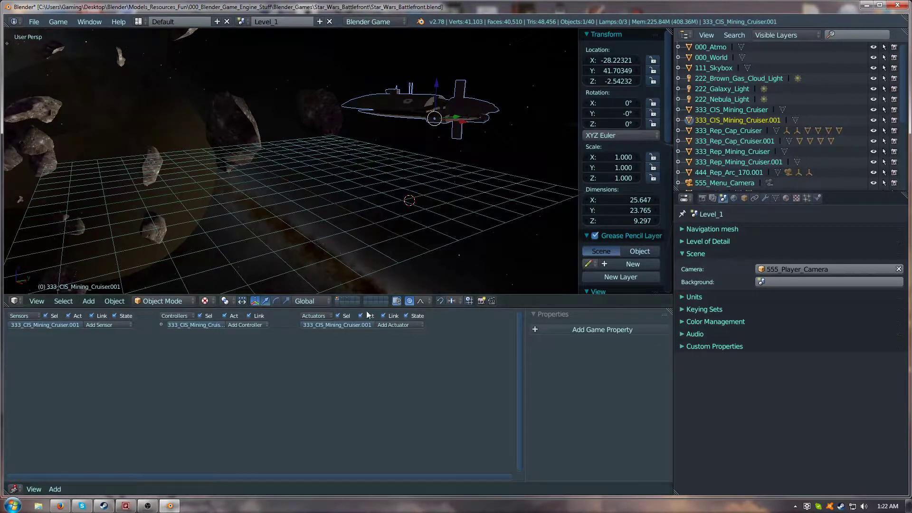
# Step: Show only the layer holding the laser bolts and the cube, and select Red_Bolt.001
pyautogui.click(345, 299)
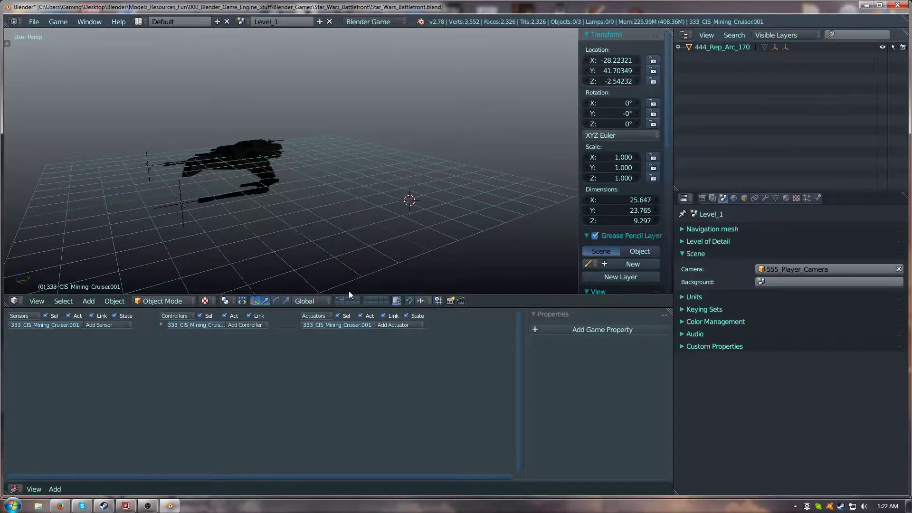
pyautogui.click(349, 298)
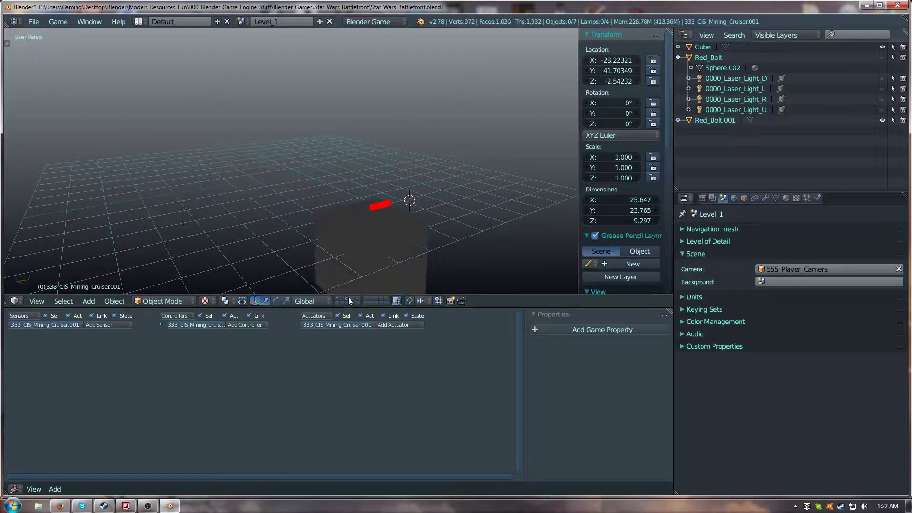
pyautogui.rightClick(386, 206)
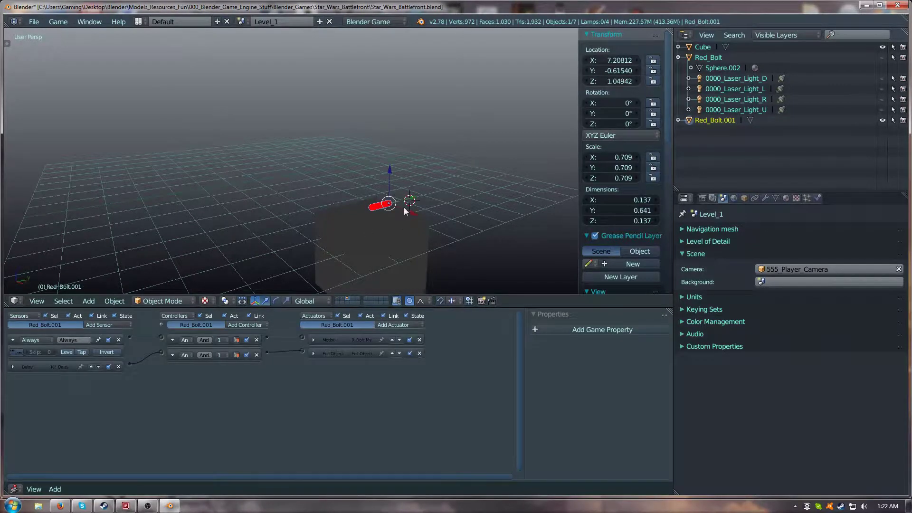
# Step: Move Red_Bolt.001 along the X axis to an X location of about 6.68
pyautogui.press('g')
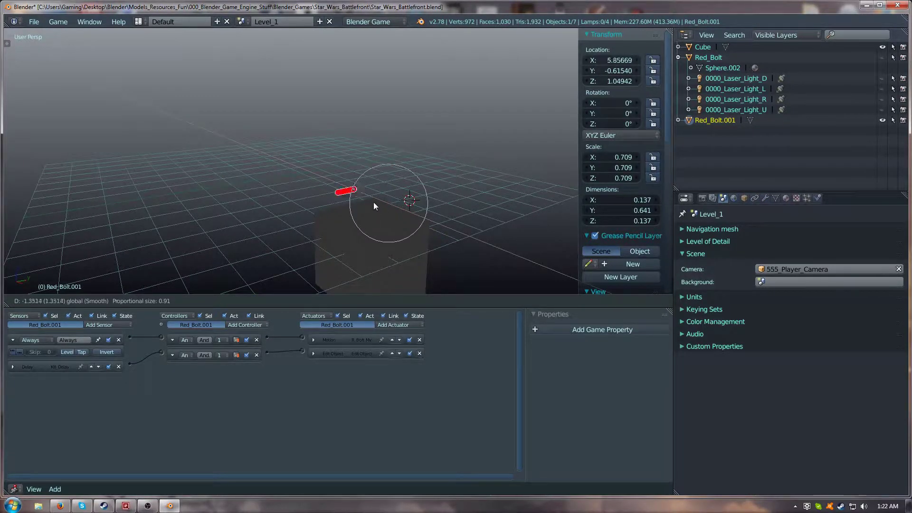
pyautogui.rightClick(365, 195)
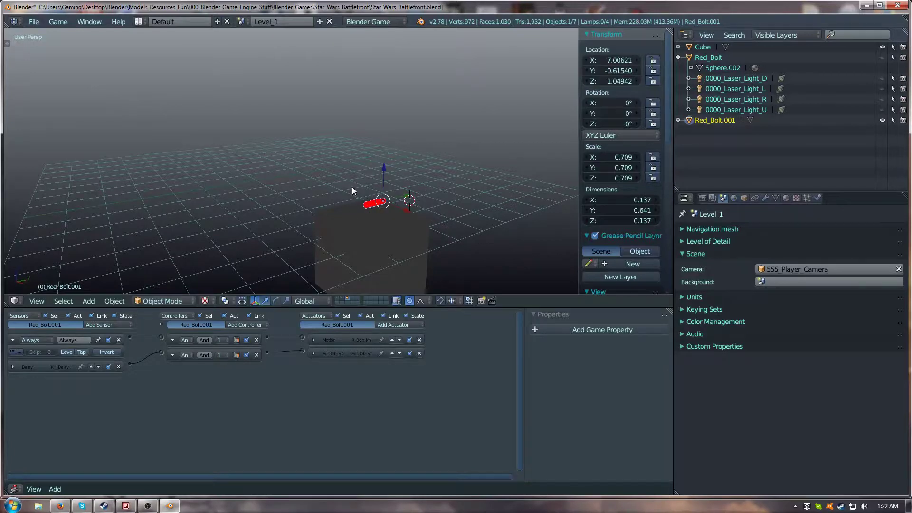
pyautogui.rightClick(355, 199)
pyautogui.rightClick(372, 202)
pyautogui.press('g')
pyautogui.click(394, 206)
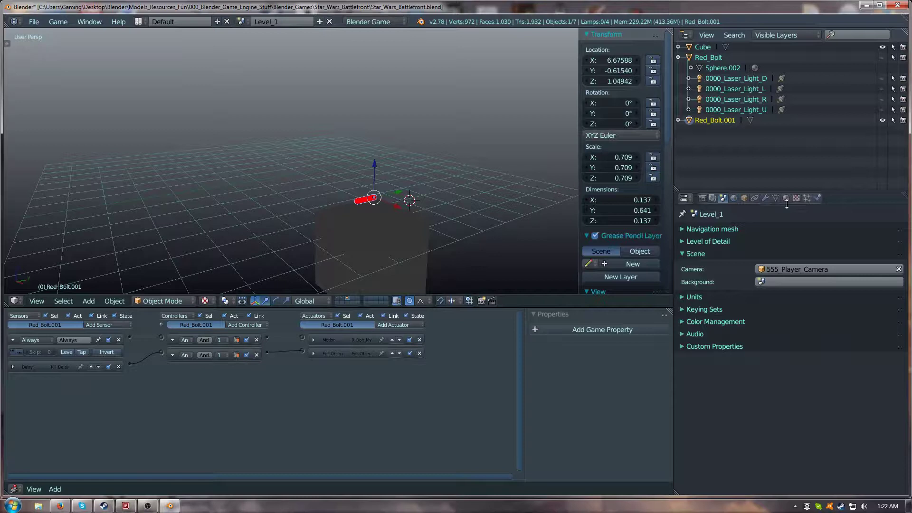
# Step: Examine the Red_Bolt material's diffuse, specular and emit settings
pyautogui.click(785, 198)
pyautogui.scroll(-3, 785, 404)
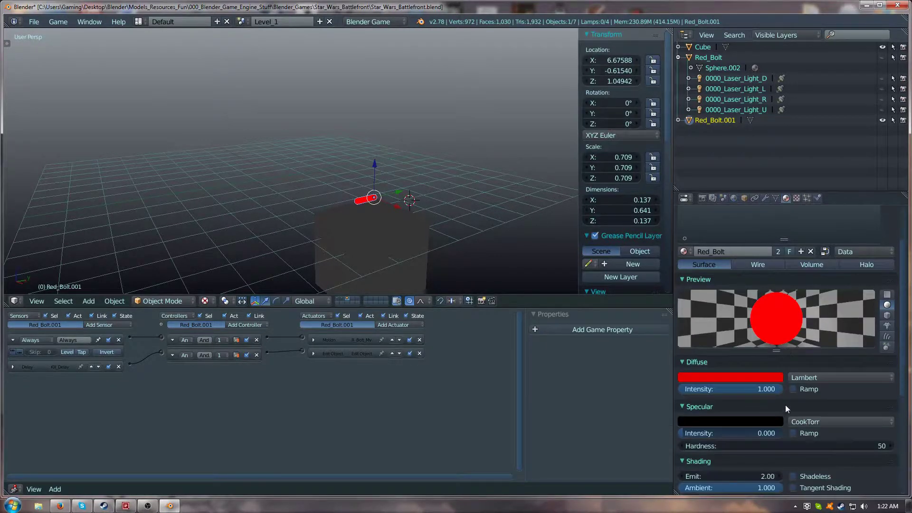
pyautogui.scroll(-4, 735, 452)
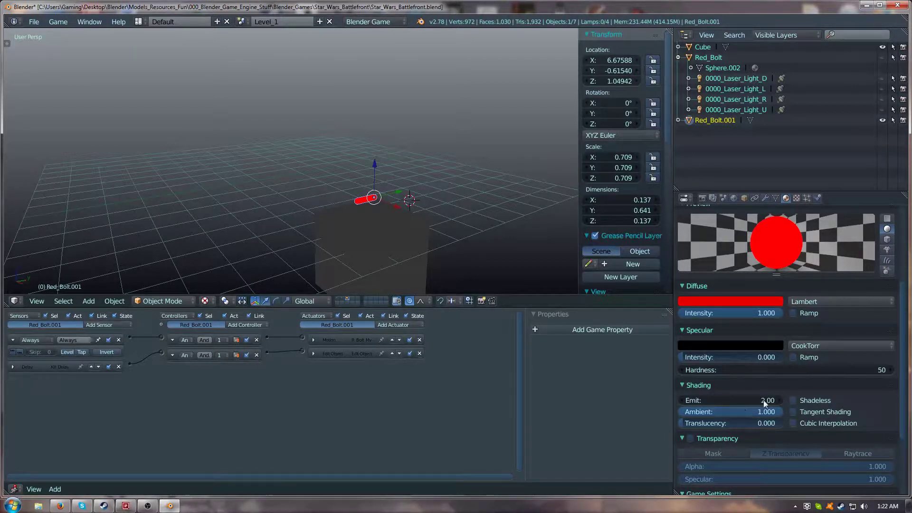
pyautogui.moveTo(763, 400)
pyautogui.mouseDown()
pyautogui.moveTo(669, 401)
pyautogui.moveTo(770, 399)
pyautogui.mouseUp()
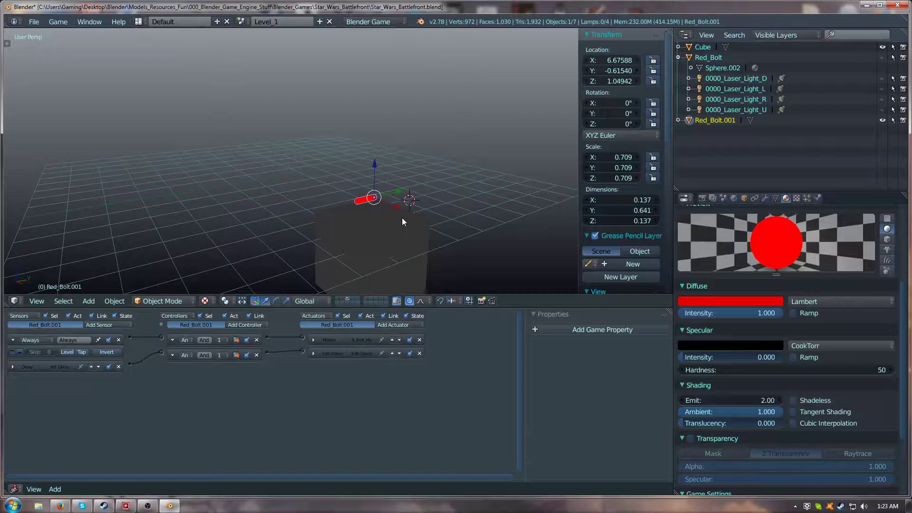
# Step: Move Red_Bolt.001 along the X axis to an X location of about 7.02
pyautogui.press('g')
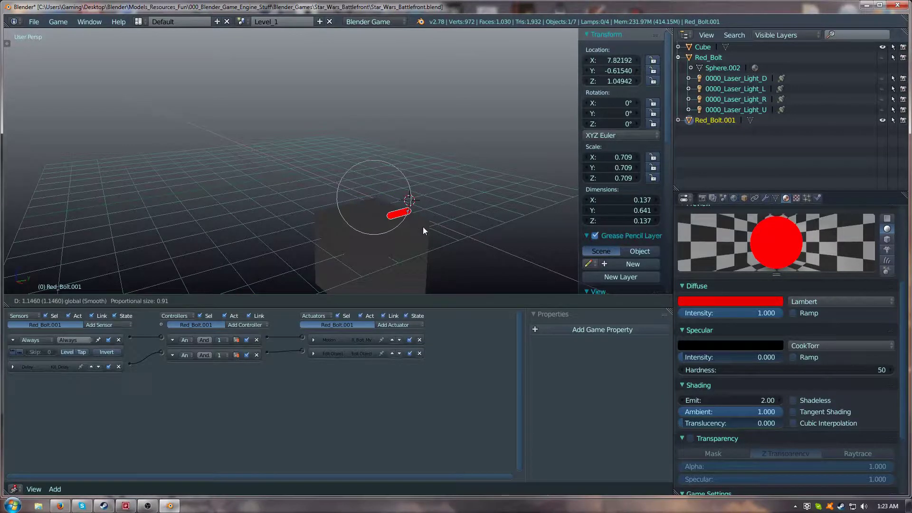
pyautogui.click(402, 215)
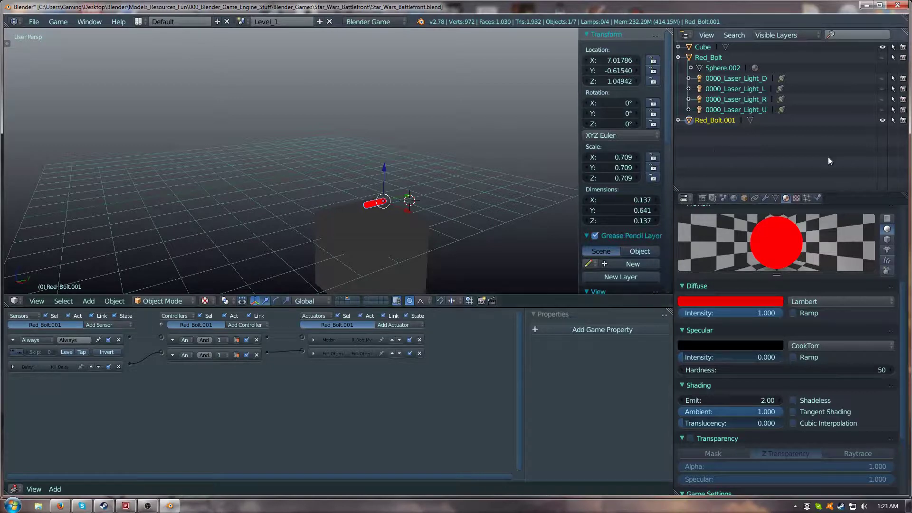
# Step: Hide Red_Bolt.001 and make Red_Bolt and its four laser lights visible
pyautogui.click(880, 120)
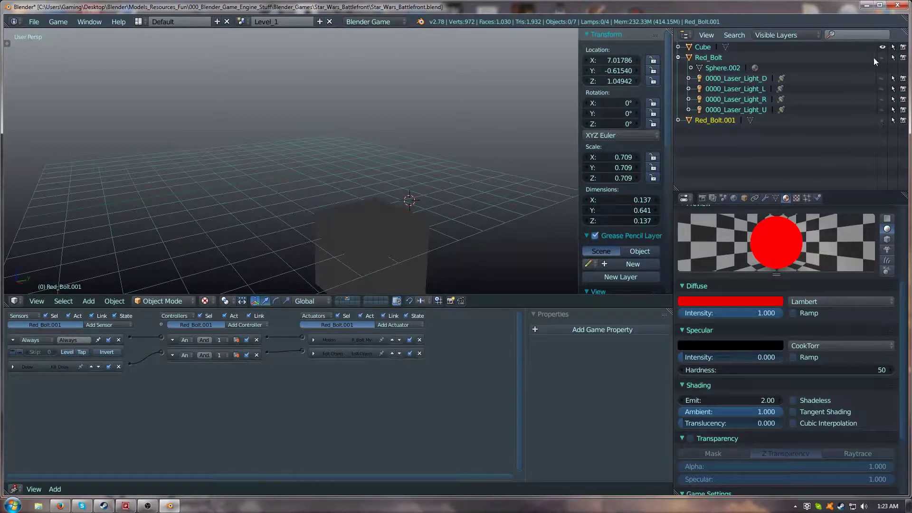
pyautogui.moveTo(880, 57); pyautogui.dragTo(881, 110)
# Step: Move the cube along the X axis to an X location of about -3.24, near Red_Bolt and its lights
pyautogui.click(391, 248)
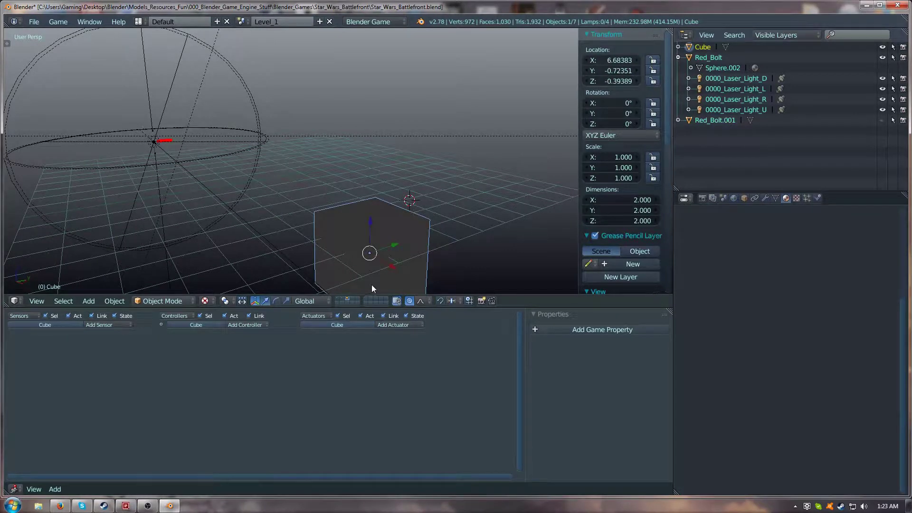
pyautogui.moveTo(389, 271); pyautogui.dragTo(250, 198)
pyautogui.scroll(3, 177, 161)
pyautogui.moveTo(178, 160); pyautogui.dragTo(196, 146, button='middle')
pyautogui.scroll(-3, 289, 159)
pyautogui.scroll(-4, 290, 159)
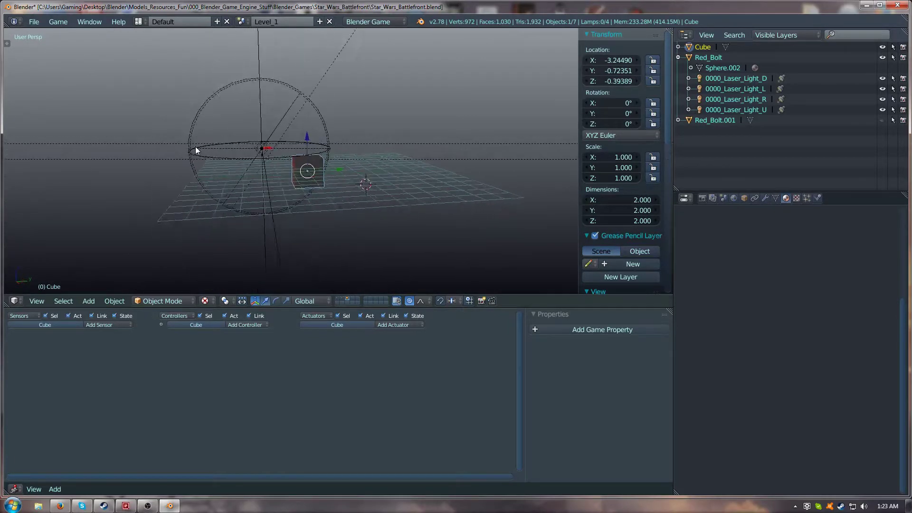
pyautogui.scroll(3, 195, 147)
pyautogui.scroll(3, 196, 147)
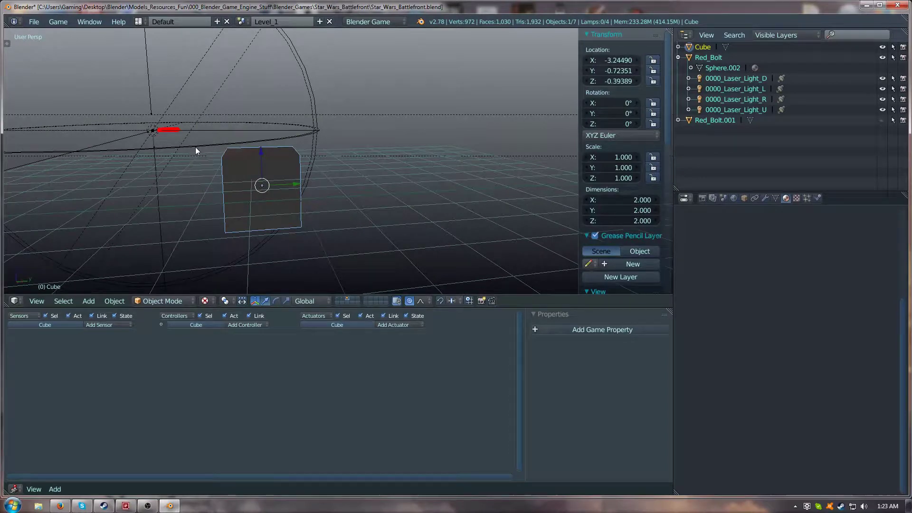
# Step: Examine the lamp settings of 0000_Laser_Light_U, 0000_Laser_Light_D and 0000_Laser_Light_R around the red bolt
pyautogui.press('b')
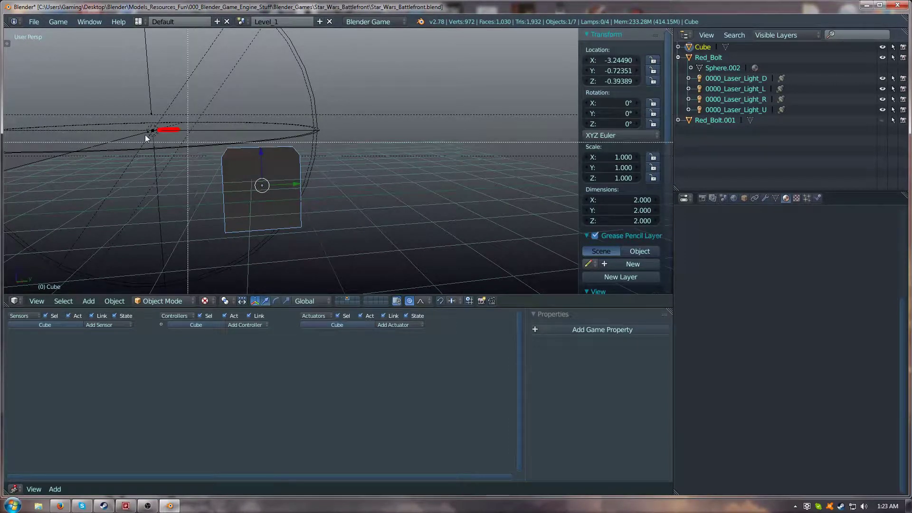
pyautogui.press('Escape')
pyautogui.moveTo(187, 114); pyautogui.dragTo(188, 114)
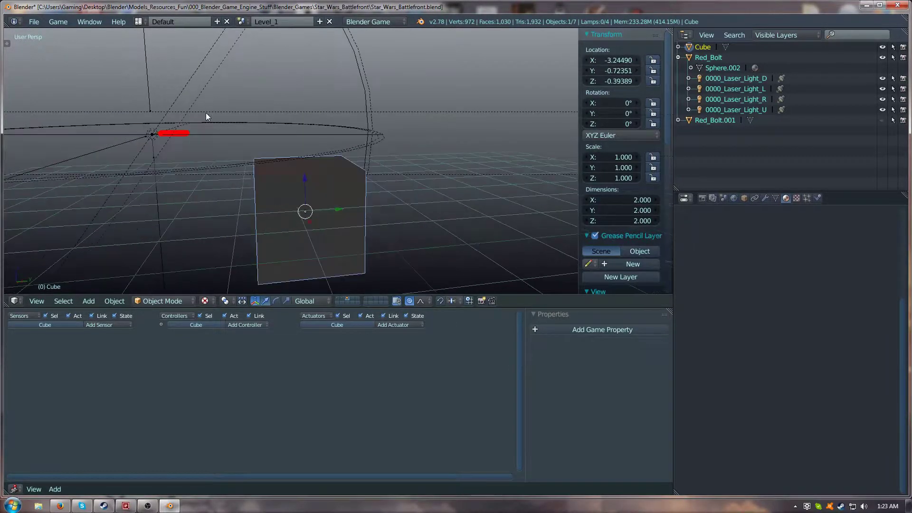
pyautogui.rightClick(146, 174)
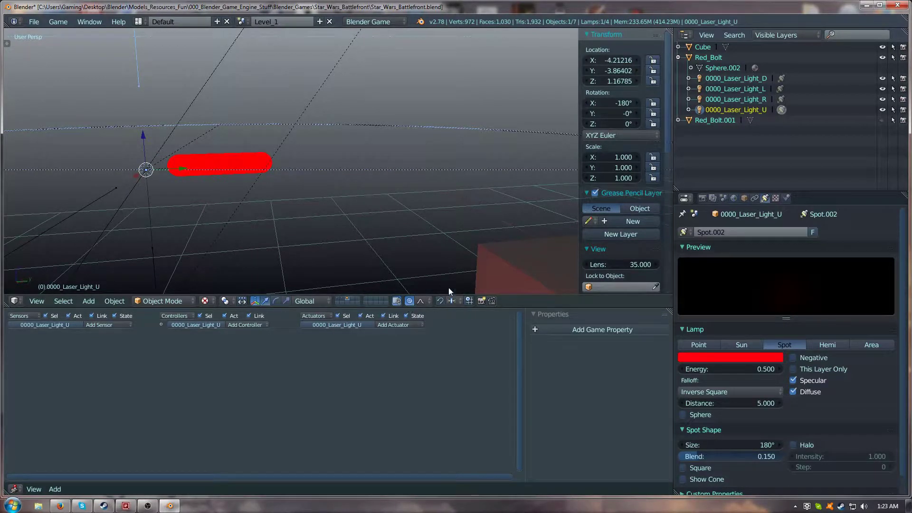
pyautogui.click(767, 89)
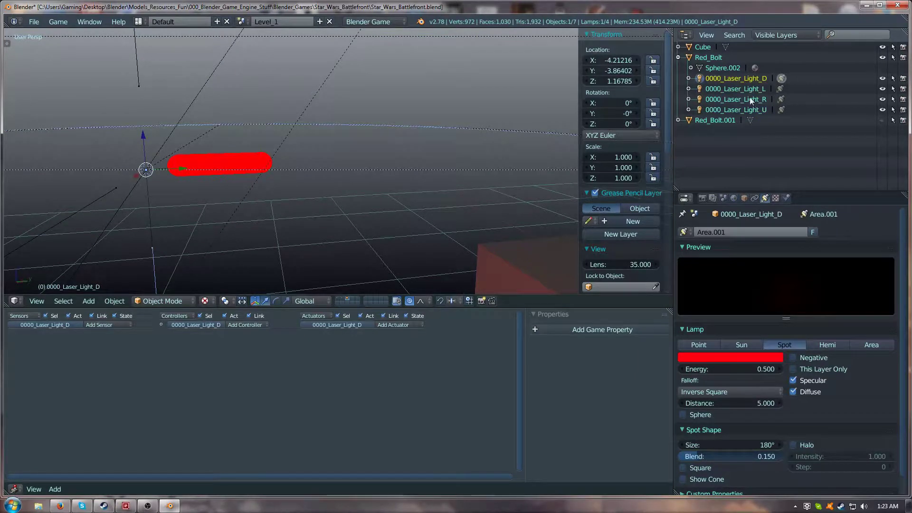
pyautogui.click(755, 100)
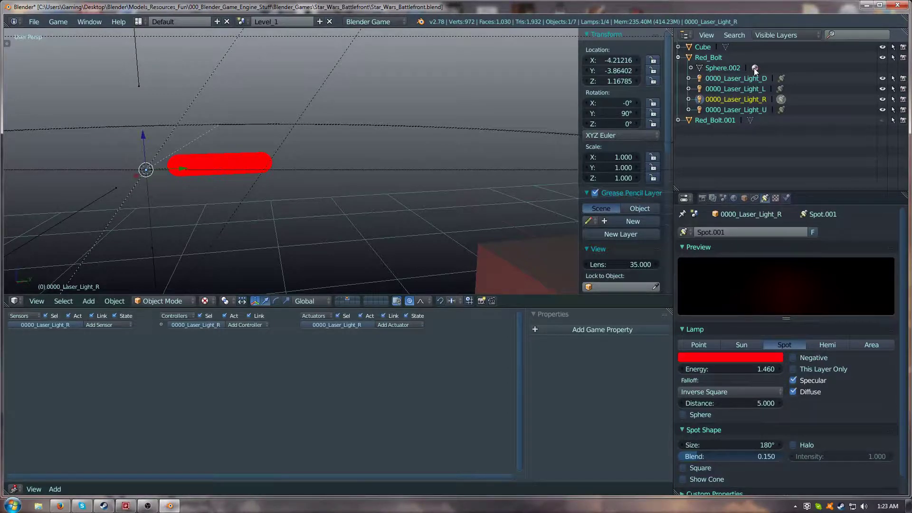
# Step: Move the cube along the Y axis to a Y location of about 0.55
pyautogui.scroll(-6, 553, 77)
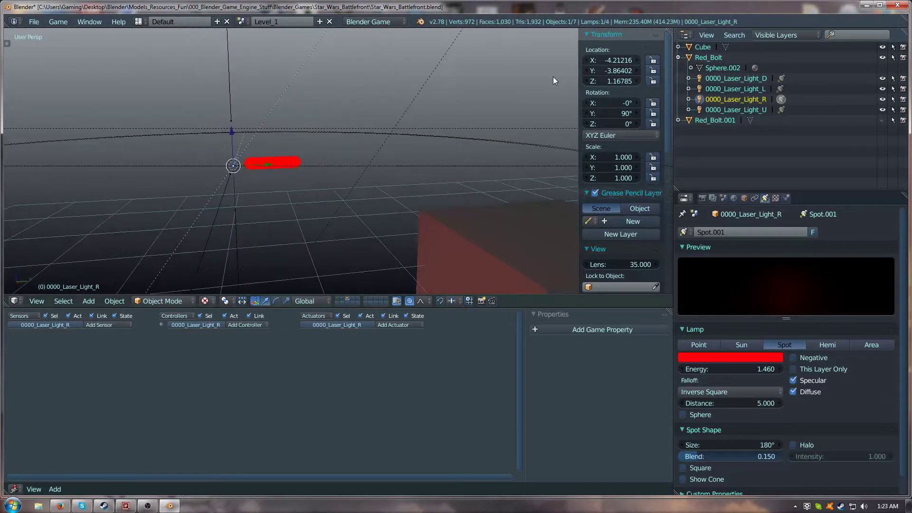
pyautogui.moveTo(486, 182); pyautogui.dragTo(542, 200, button='middle')
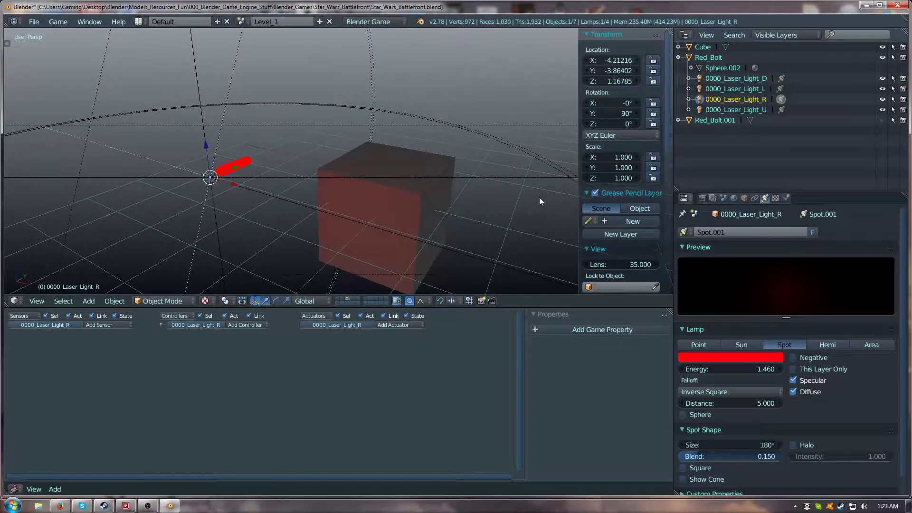
pyautogui.rightClick(417, 201)
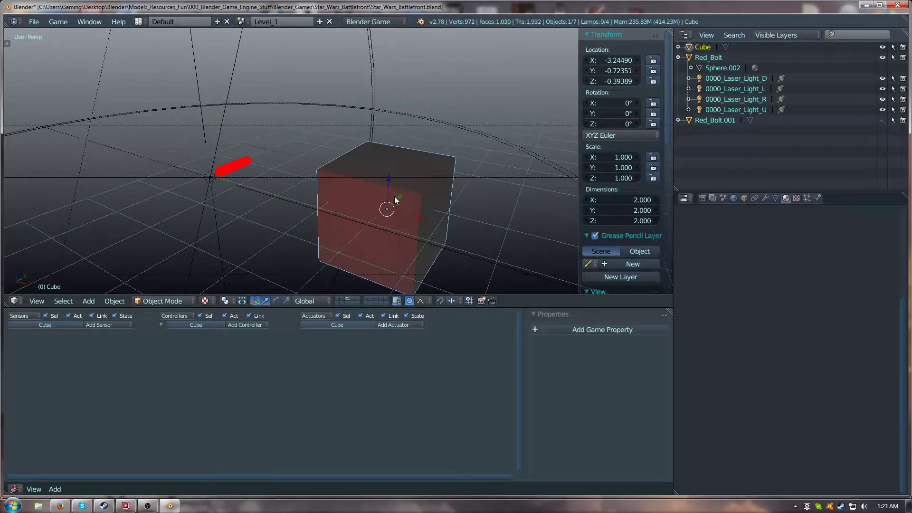
pyautogui.moveTo(394, 195); pyautogui.dragTo(305, 172)
pyautogui.moveTo(305, 172); pyautogui.dragTo(236, 147, button='middle')
# Step: Try the Area lamp type on 0000_Laser_Light_U and return it to Spot
pyautogui.scroll(5, 237, 147)
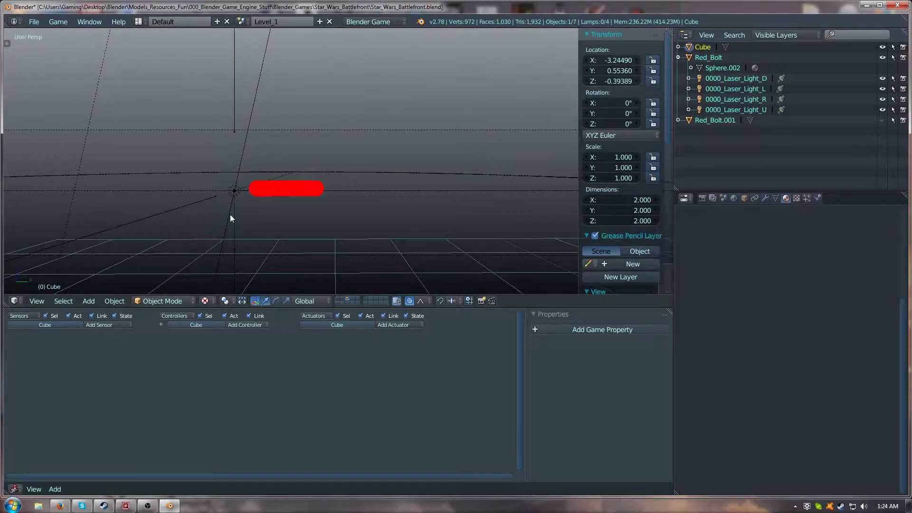
pyautogui.rightClick(232, 185)
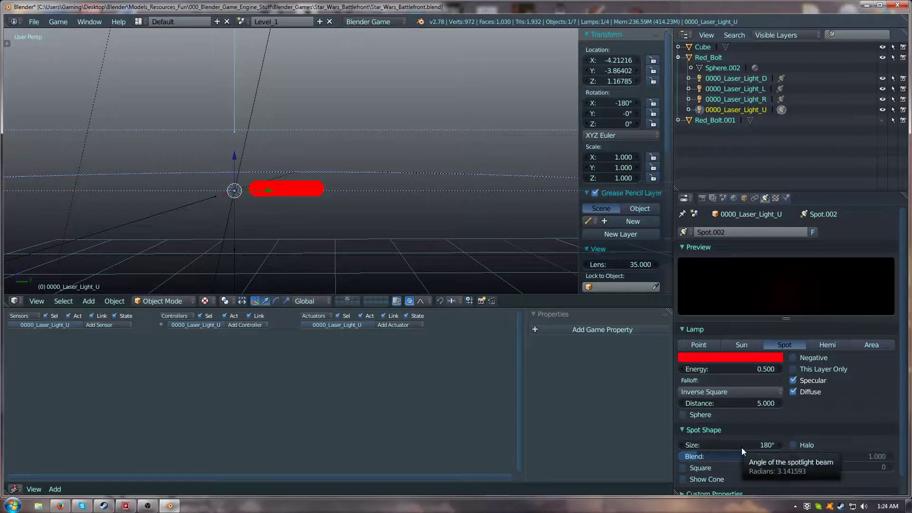
pyautogui.click(862, 343)
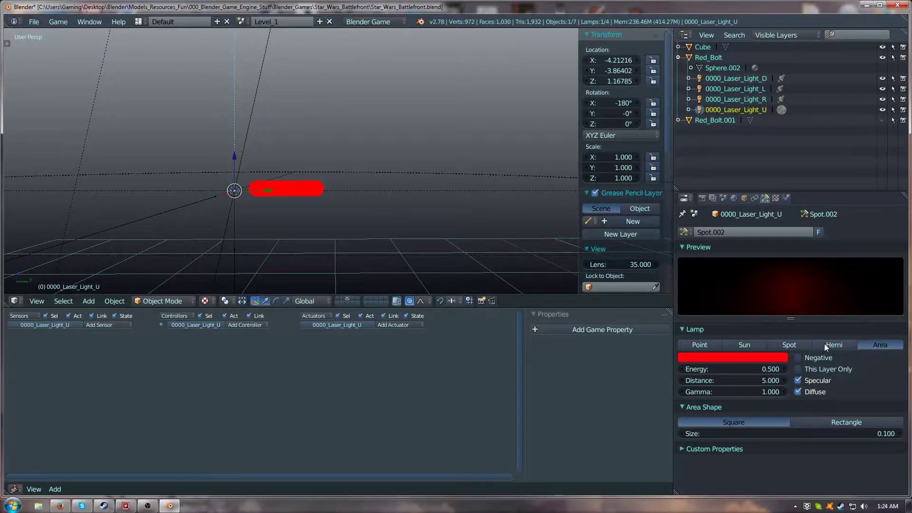
pyautogui.click(794, 346)
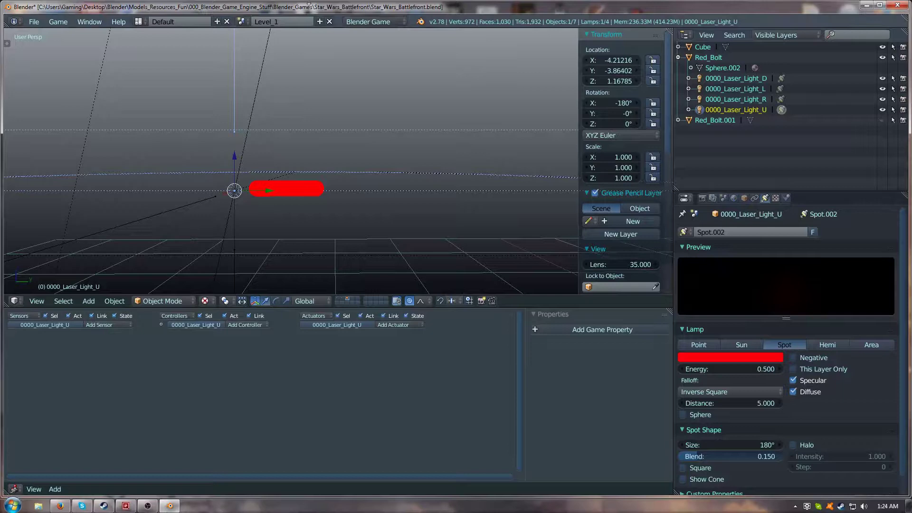
# Step: Select the four laser lights plus Red_Bolt as the active object and open the Set Parent To options, without applying one
pyautogui.moveTo(397, 175); pyautogui.dragTo(353, 129, button='middle')
pyautogui.scroll(-4, 353, 129)
pyautogui.scroll(6, 353, 130)
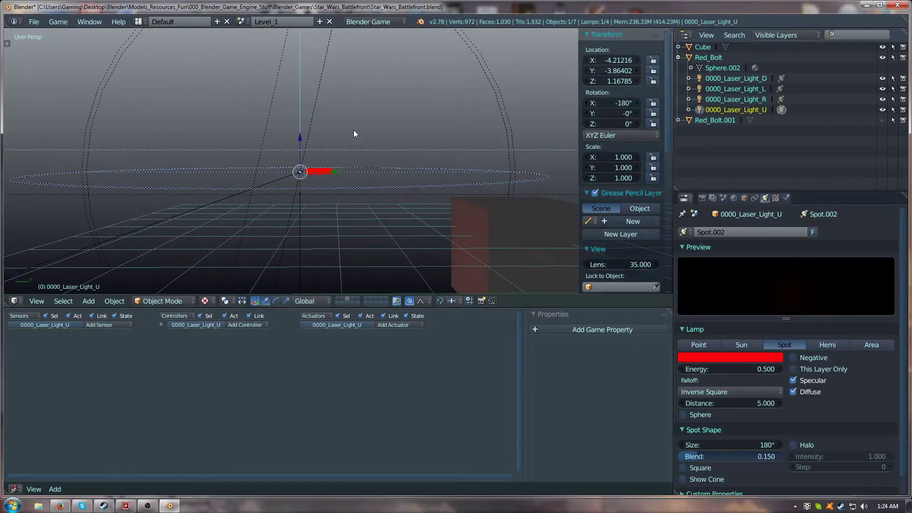
pyautogui.scroll(3, 354, 129)
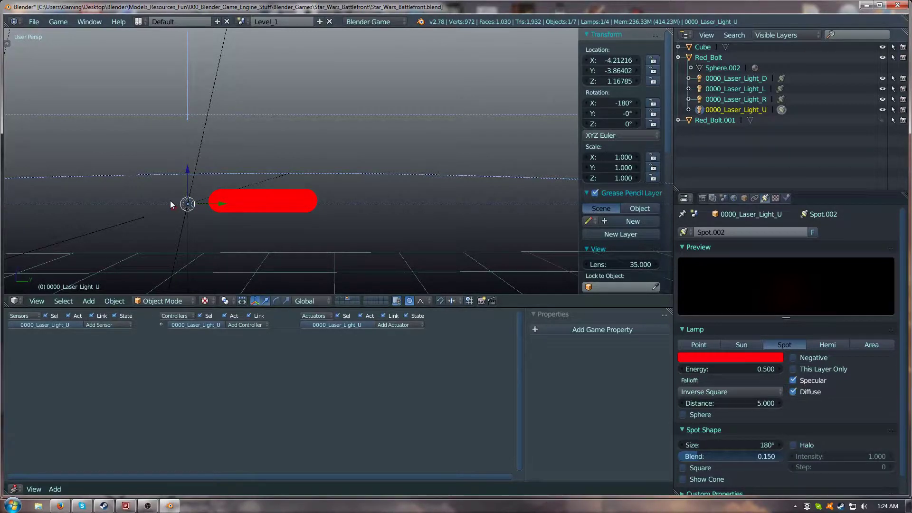
pyautogui.press('b')
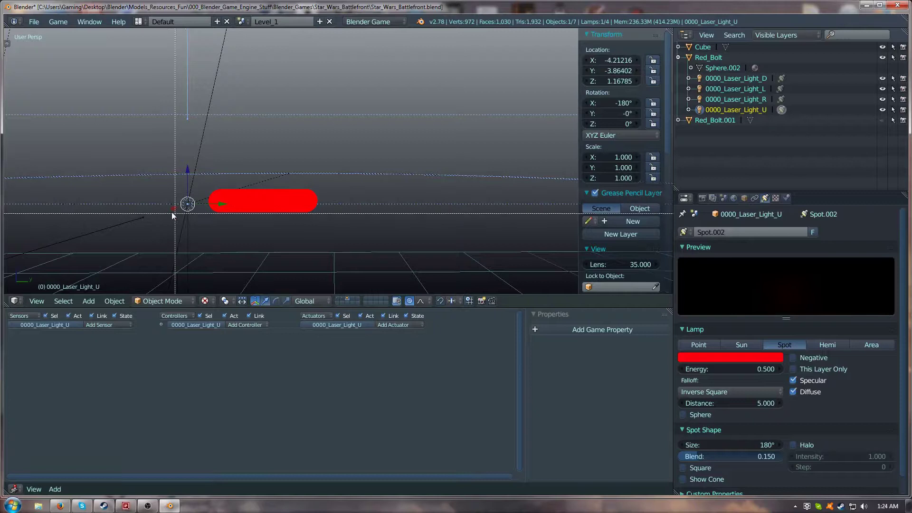
pyautogui.moveTo(171, 212); pyautogui.dragTo(200, 202)
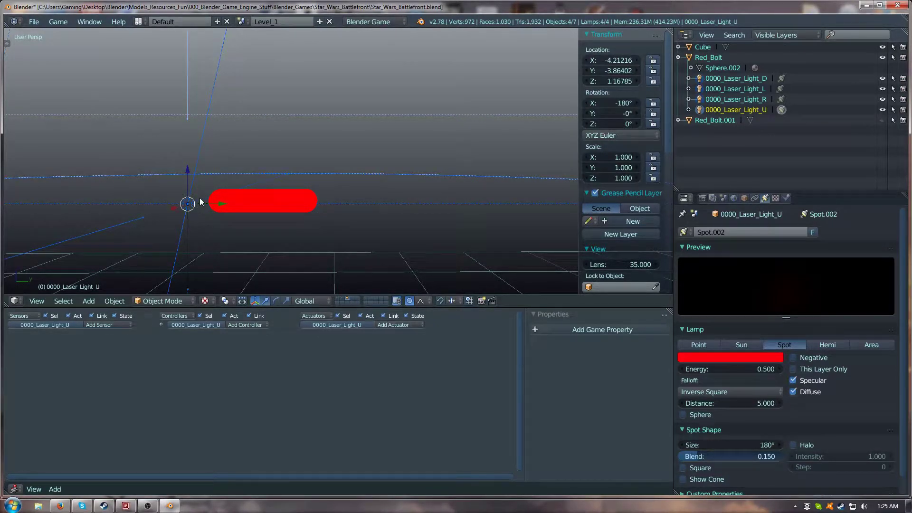
pyautogui.keyDown('shift'); pyautogui.rightClick(307, 201); pyautogui.keyUp('shift')
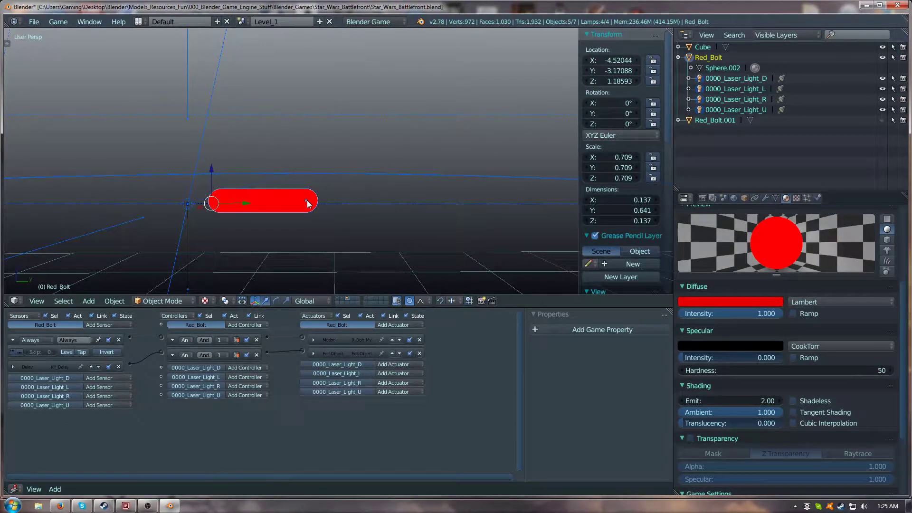
pyautogui.hotkey('ctrl', 'p')
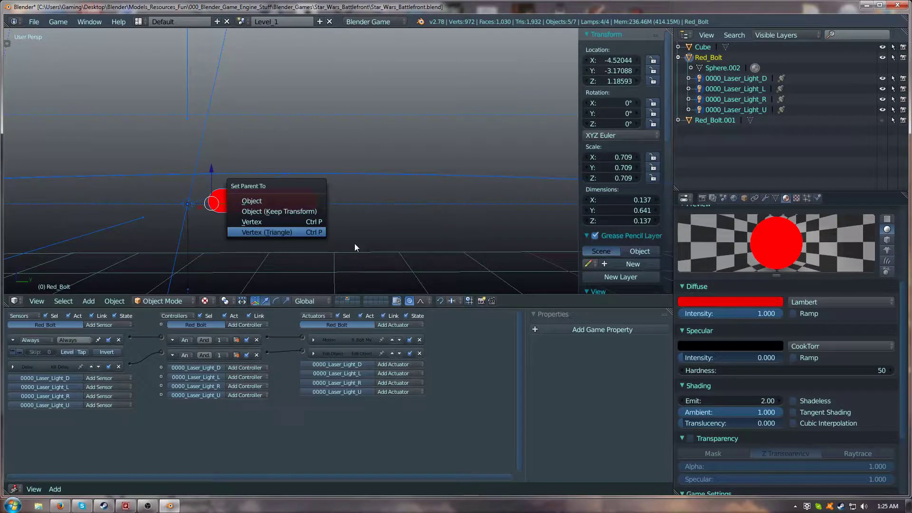
pyautogui.press('Escape')
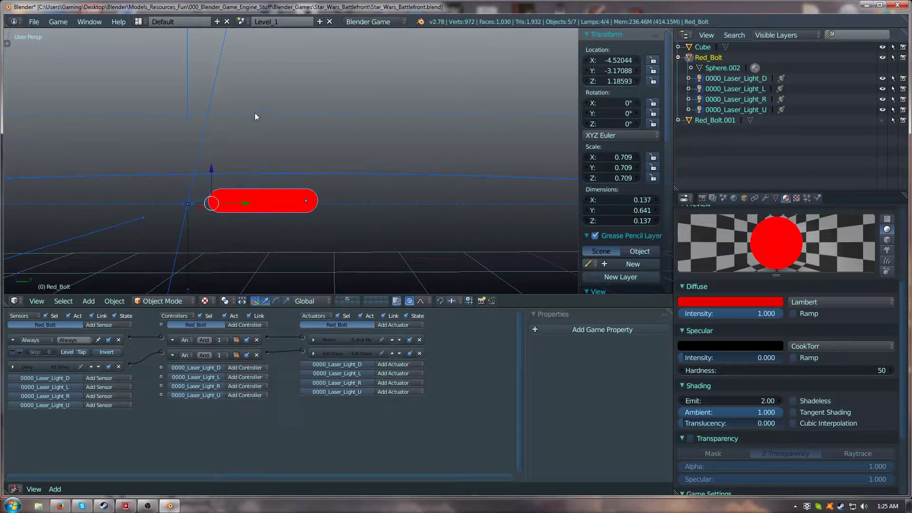
# Step: Select only Red_Bolt and add the four laser lights around it to the selection
pyautogui.rightClick(256, 201)
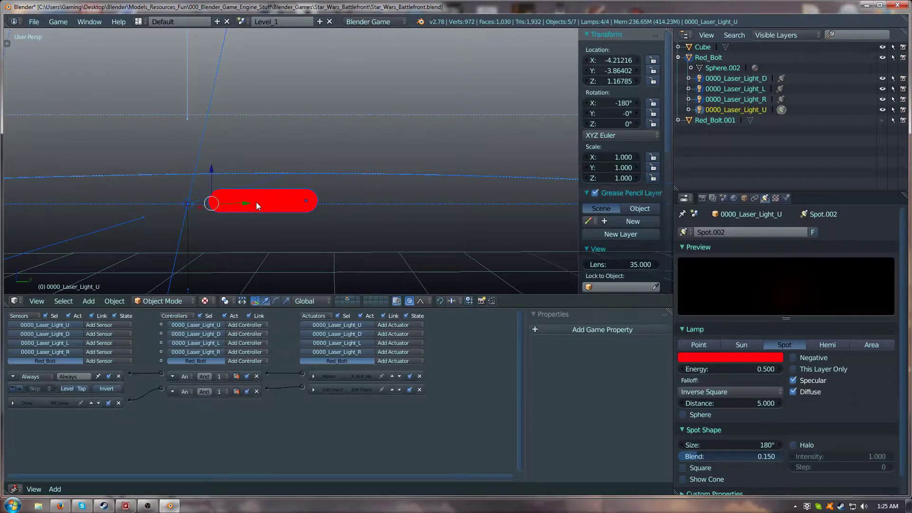
pyautogui.rightClick(287, 205)
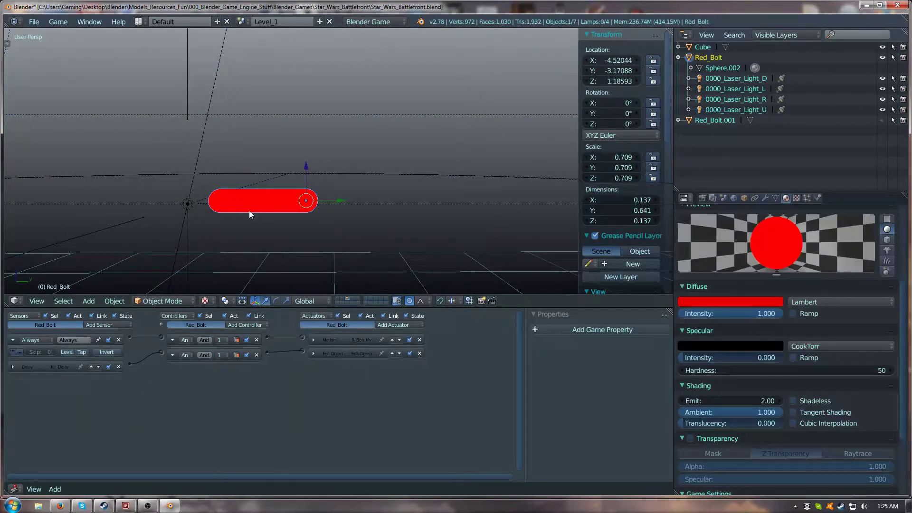
pyautogui.press('b')
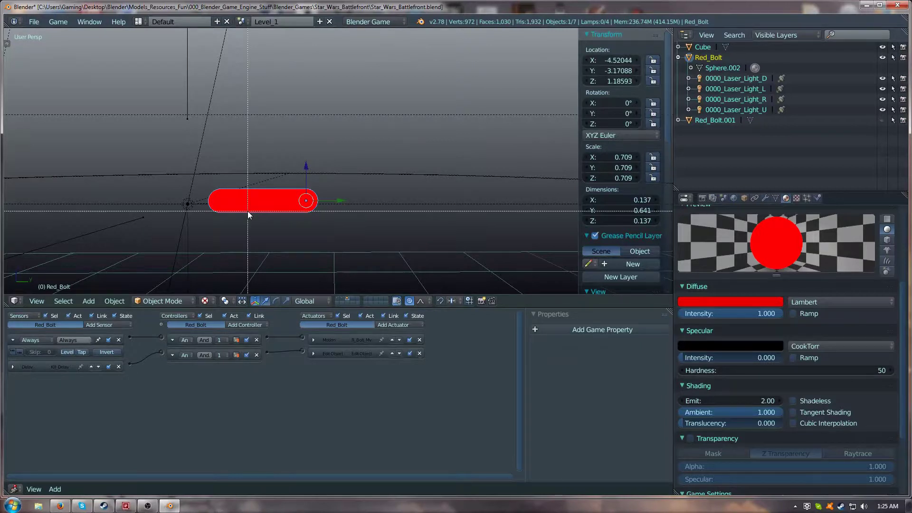
pyautogui.moveTo(145, 215); pyautogui.dragTo(196, 199)
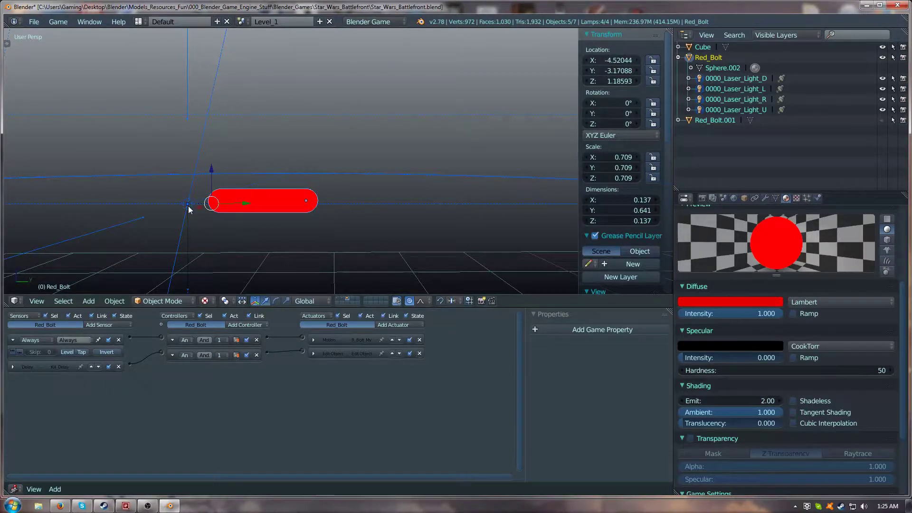
# Step: Move only the four laser lights into the middle of the red bolt, to about Y -3.43 and Z 1.18
pyautogui.click(188, 205)
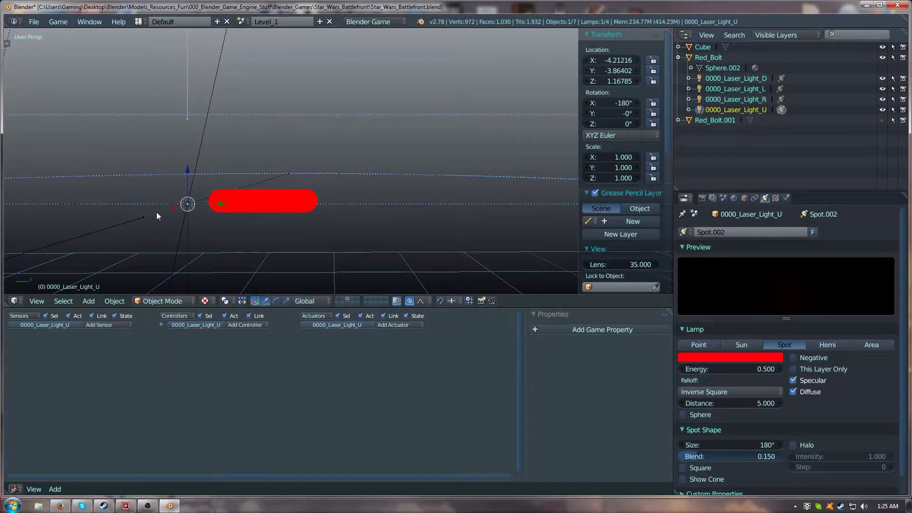
pyautogui.press('b')
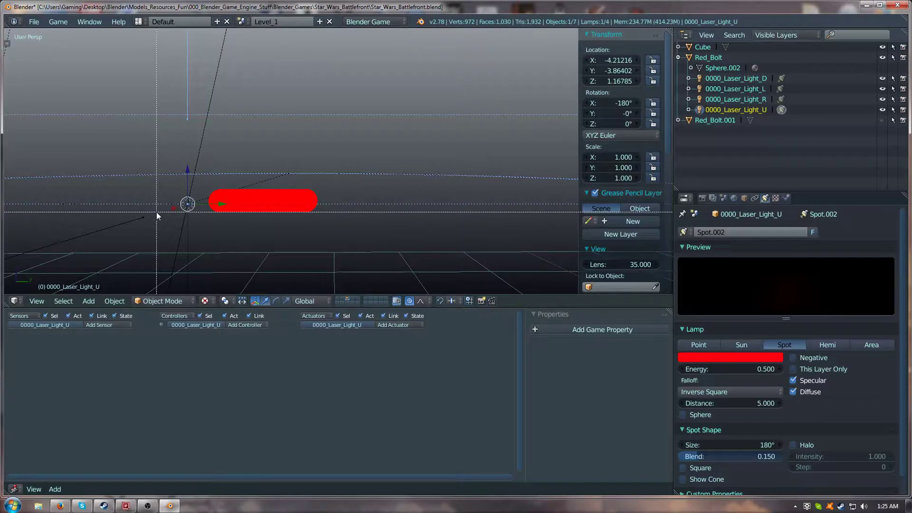
pyautogui.moveTo(164, 213); pyautogui.dragTo(195, 200)
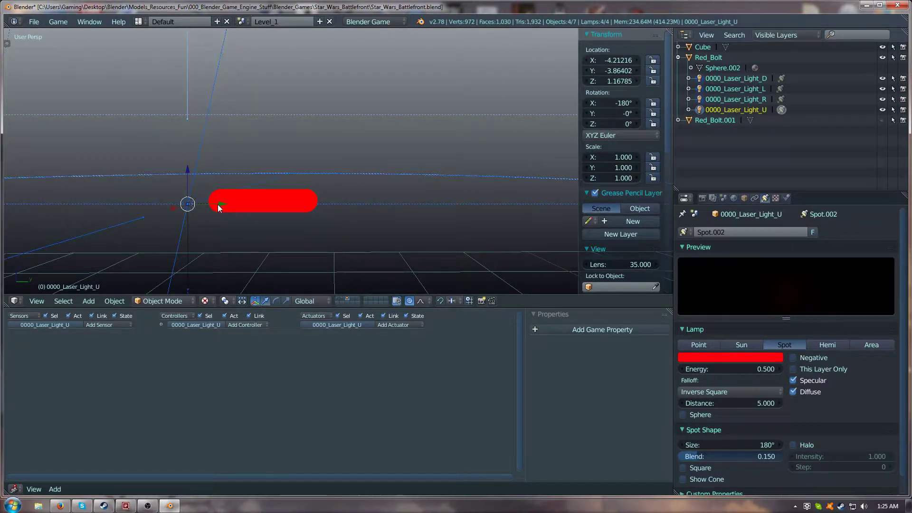
pyautogui.press('g')
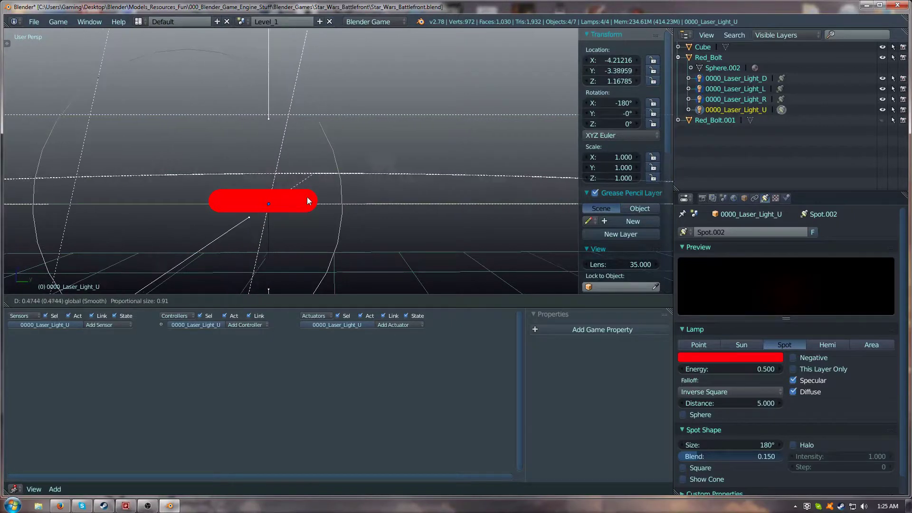
pyautogui.click(296, 195)
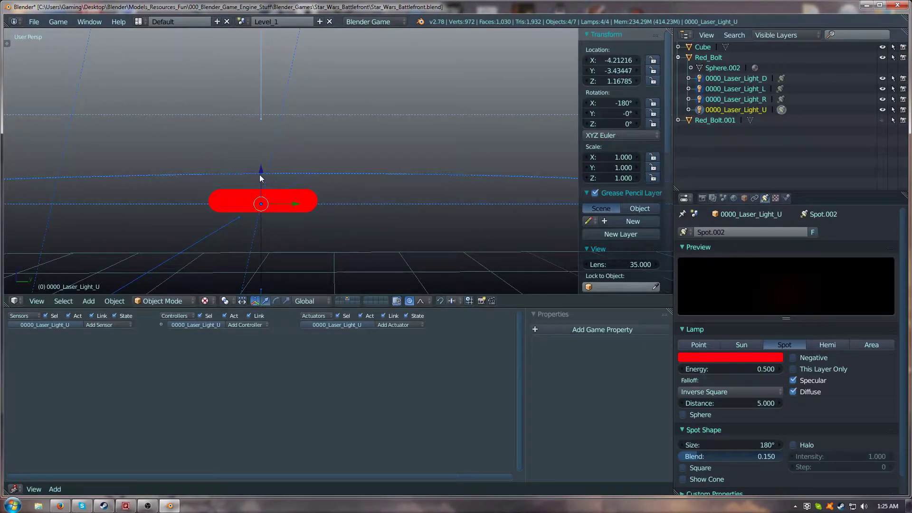
pyautogui.moveTo(259, 175); pyautogui.dragTo(260, 177)
pyautogui.moveTo(296, 201); pyautogui.dragTo(296, 202)
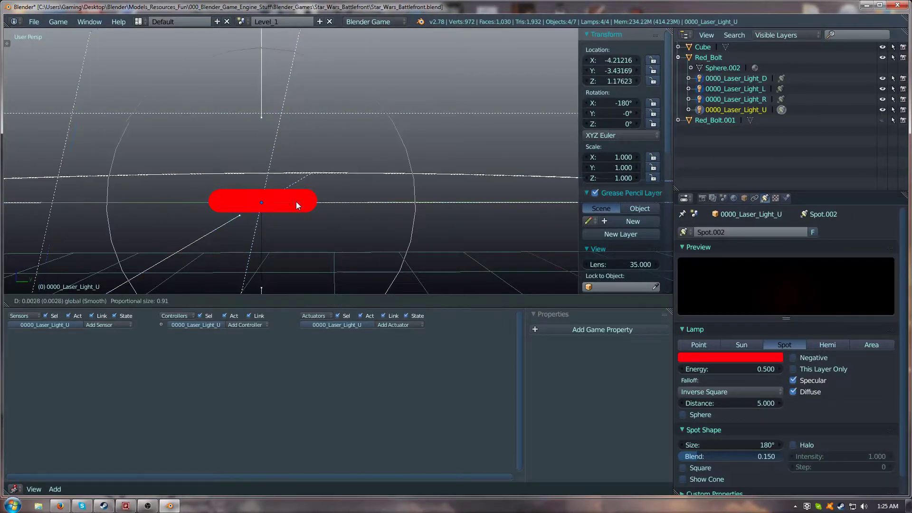
pyautogui.click(295, 202)
# Step: Move the cube along the Y axis to a Y location of about -3.02, beside the red bolt
pyautogui.scroll(-6, 227, 230)
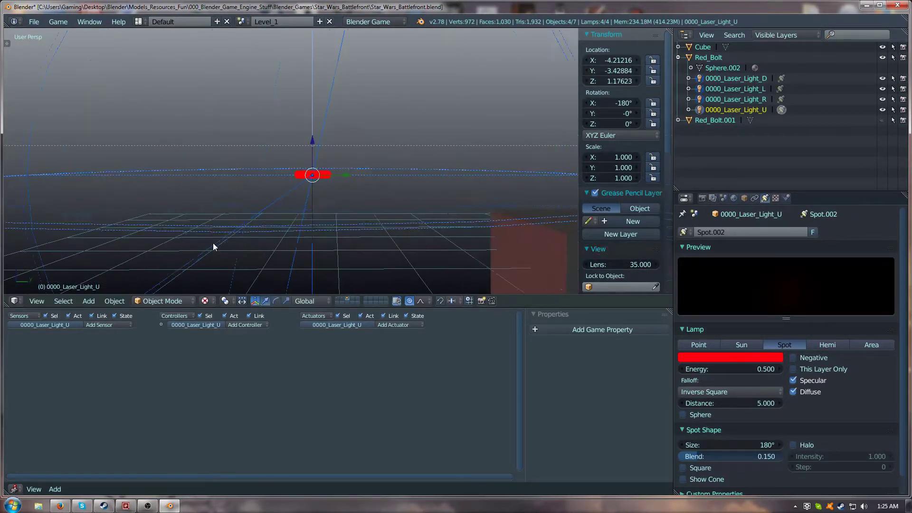
pyautogui.moveTo(213, 247); pyautogui.dragTo(230, 22, button='middle')
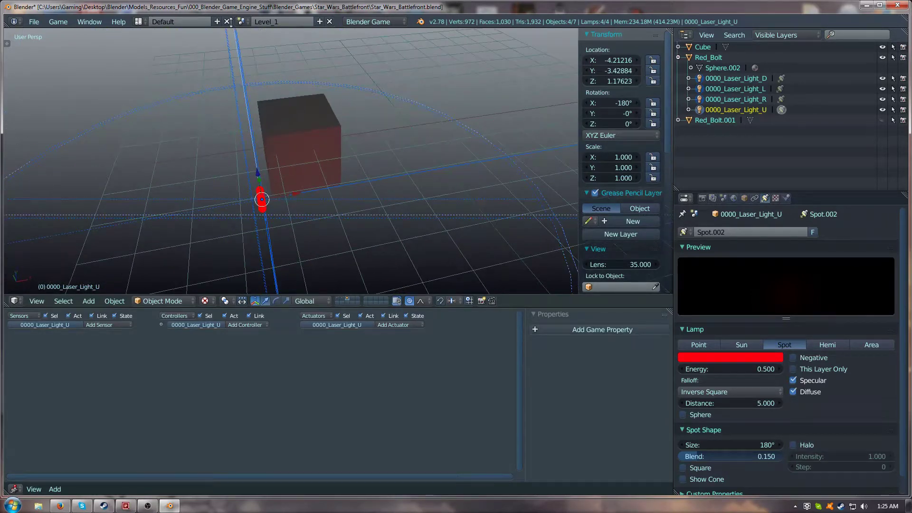
pyautogui.rightClick(328, 152)
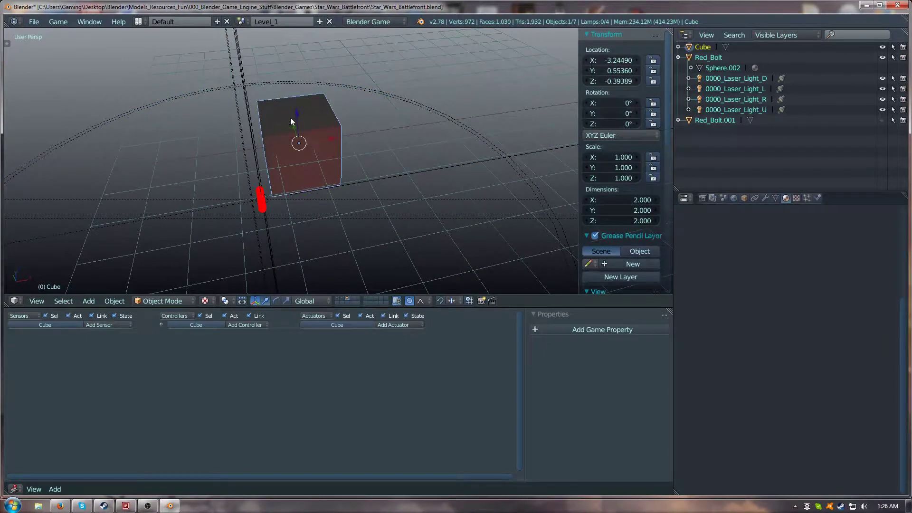
pyautogui.moveTo(292, 128); pyautogui.dragTo(333, 215)
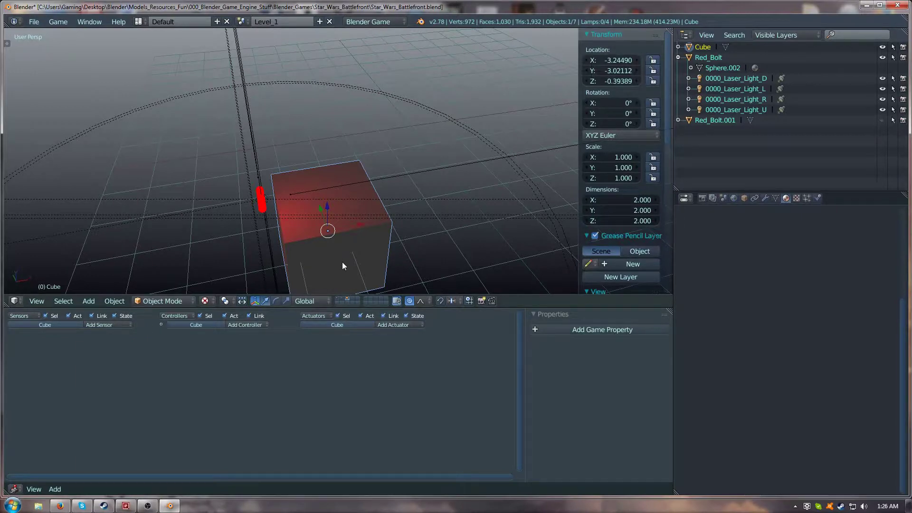
# Step: Show the first scene layer with the space environment and run Level_1 in the standalone player
pyautogui.press('1')
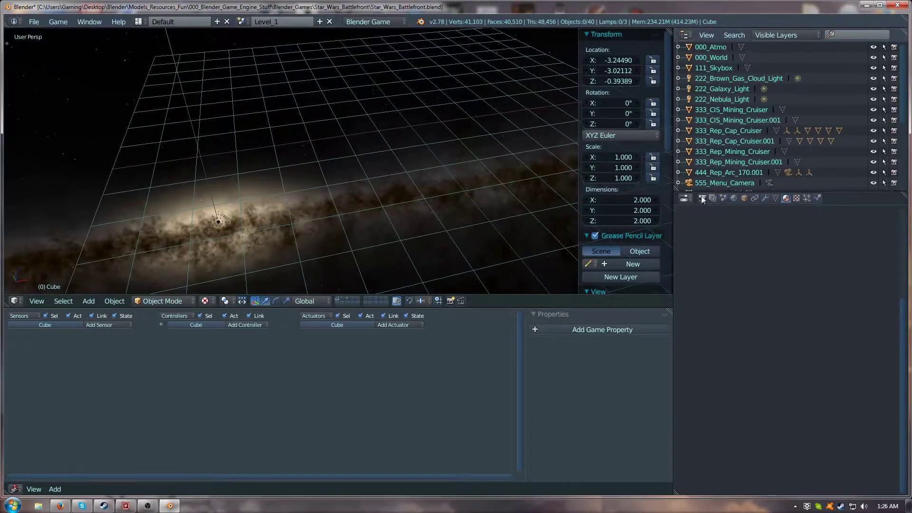
pyautogui.click(701, 198)
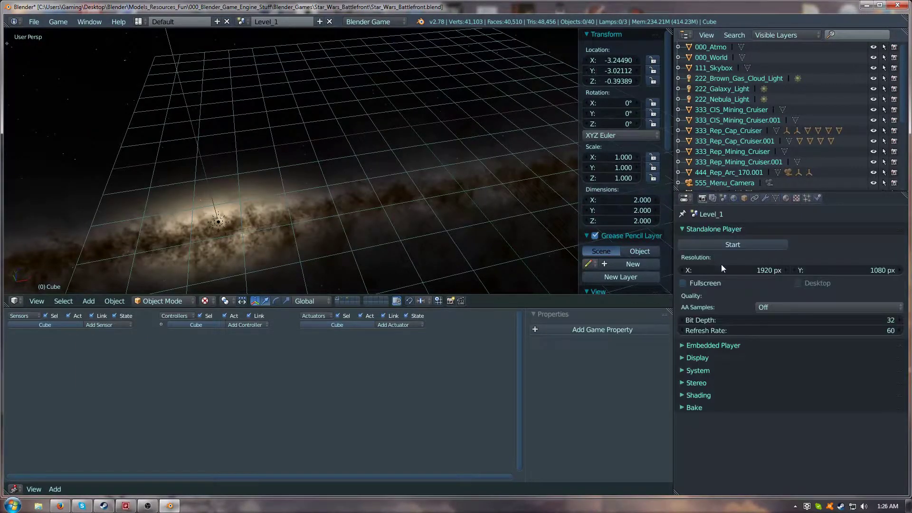
pyautogui.click(705, 244)
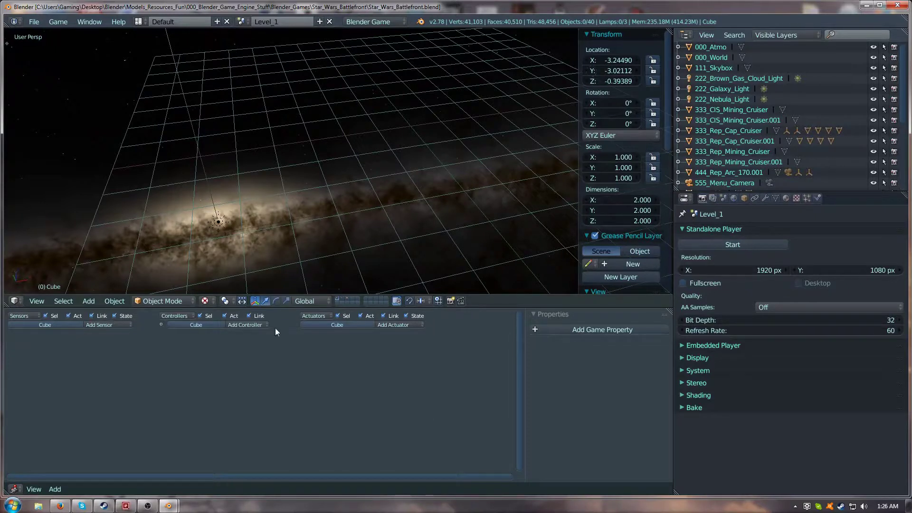
# Step: Deactivate the Always sensor on 111_Skybox that triggers the Multi_SW_Track.ogg sound
pyautogui.rightClick(274, 274)
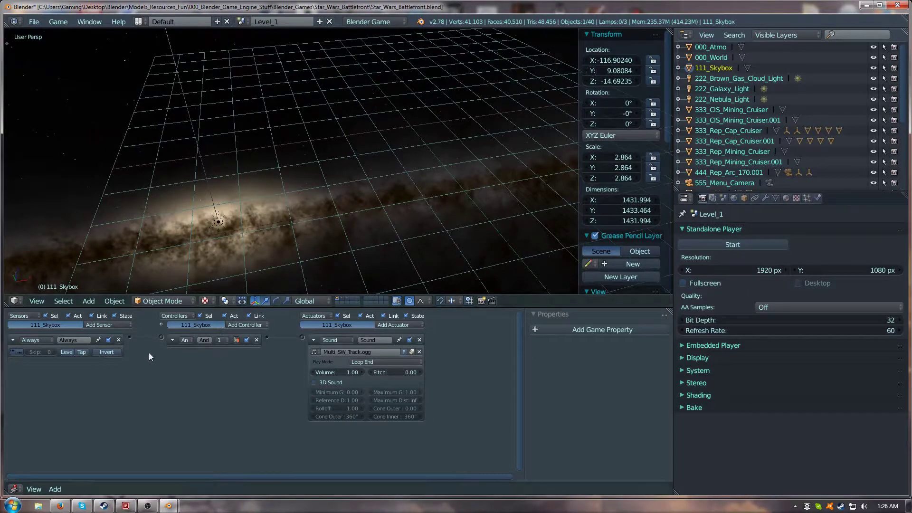
pyautogui.click(108, 339)
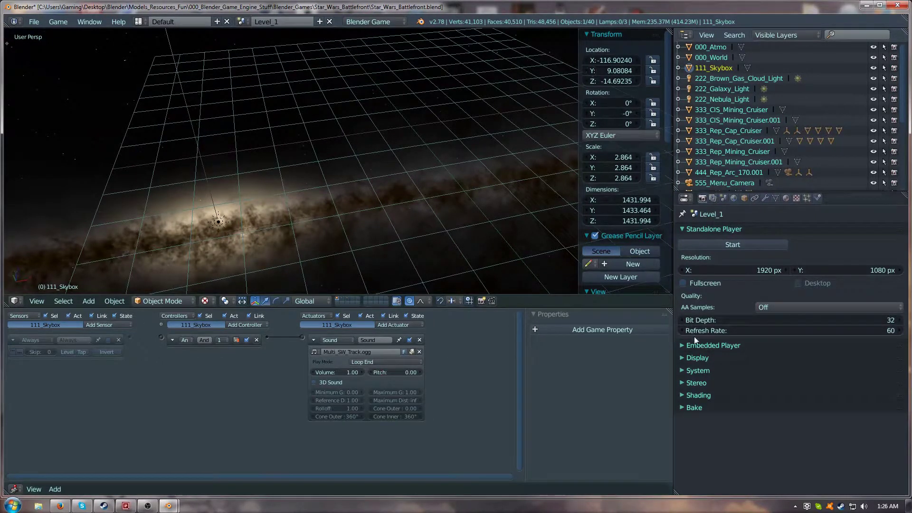
# Step: Play-test Level_1 in the standalone player with the skybox music trigger disabled, and quit the game
pyautogui.click(689, 246)
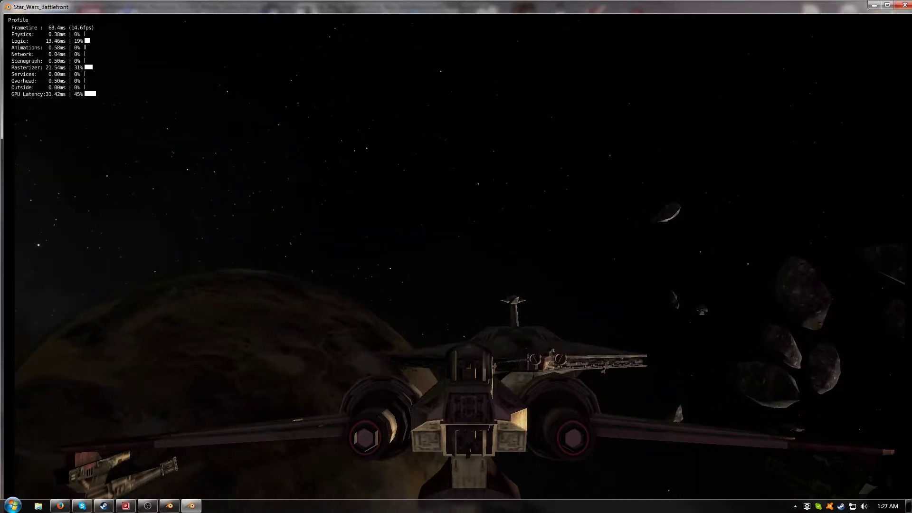
pyautogui.press('space')
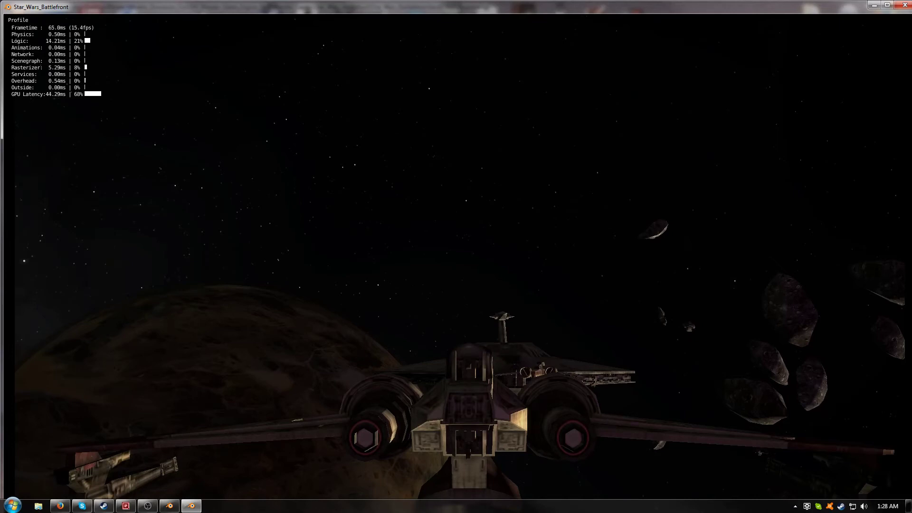
pyautogui.press('Escape')
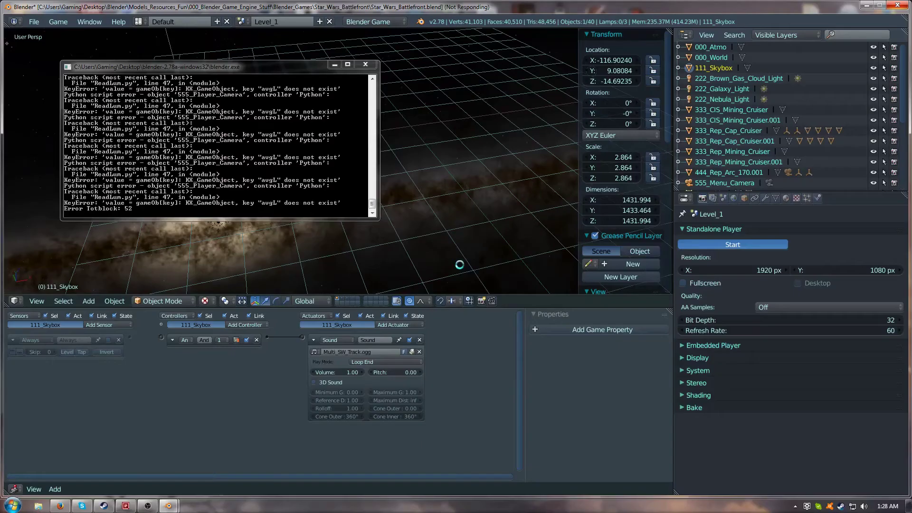